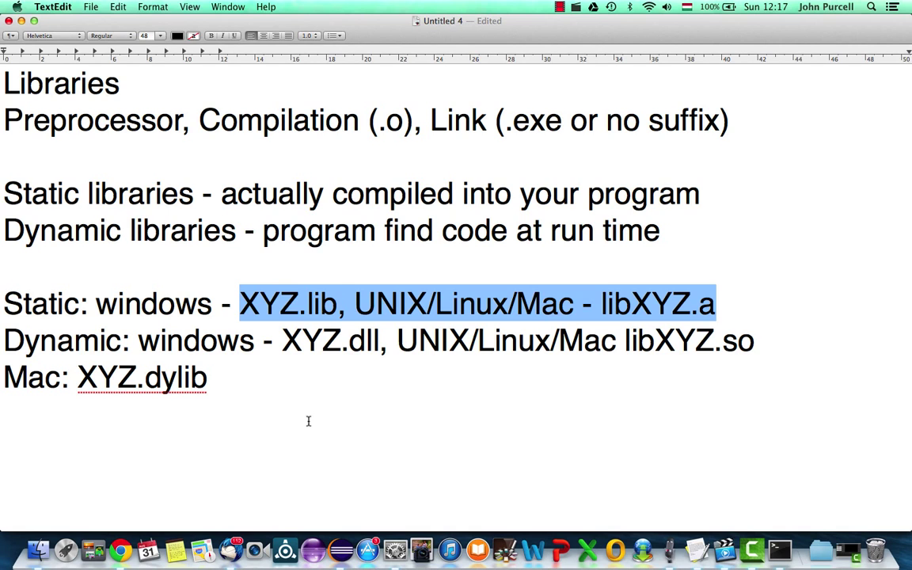
Switch to Chrome, search Google for "c++ game library" and look through the results.
left_click(125, 549)
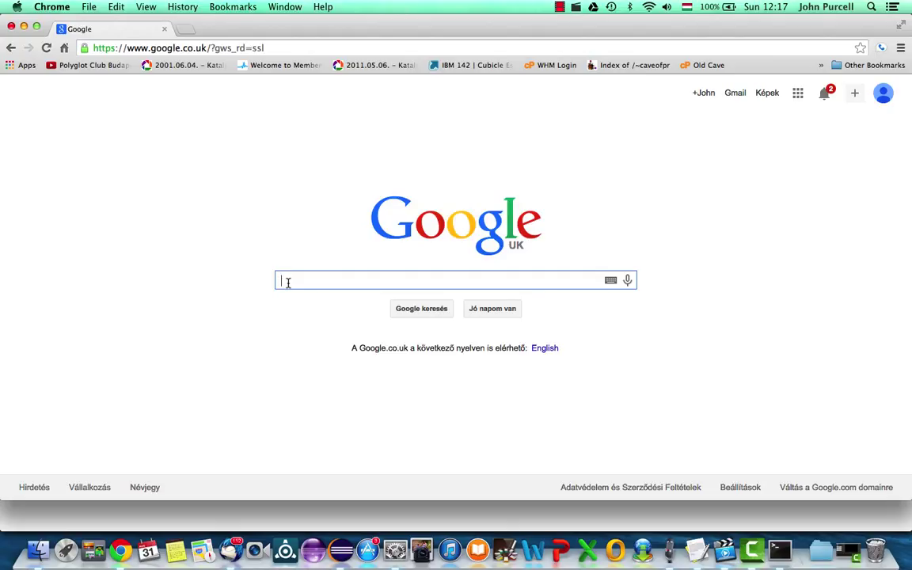
type("c")
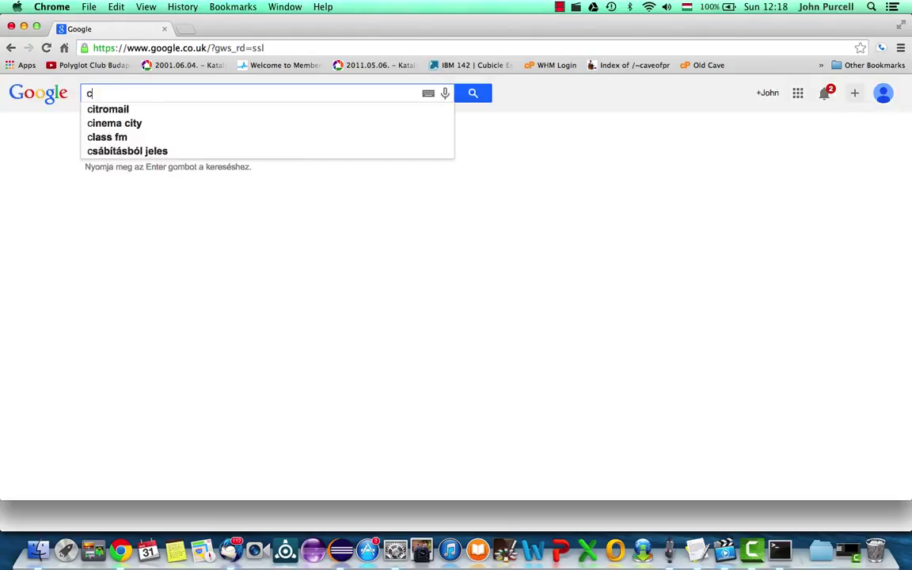
type("++ game library")
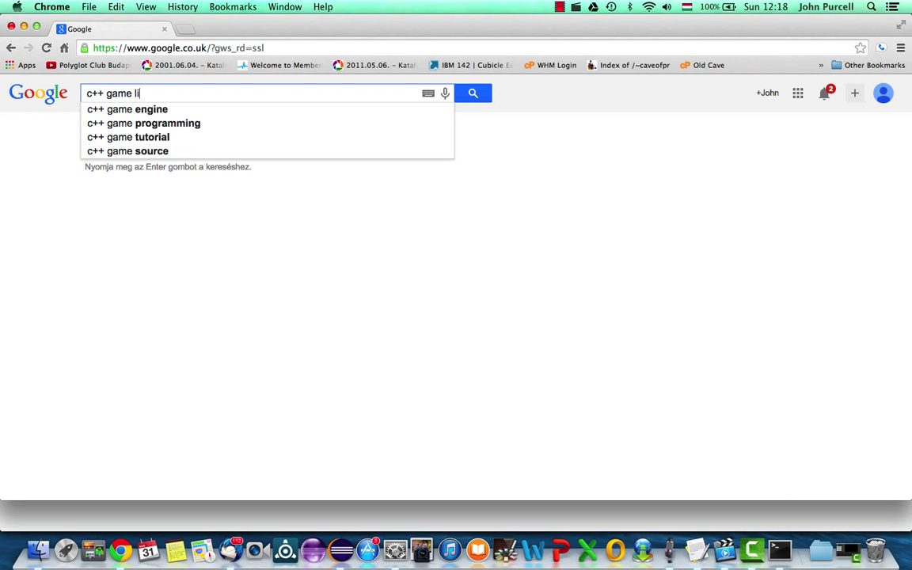
key("Return")
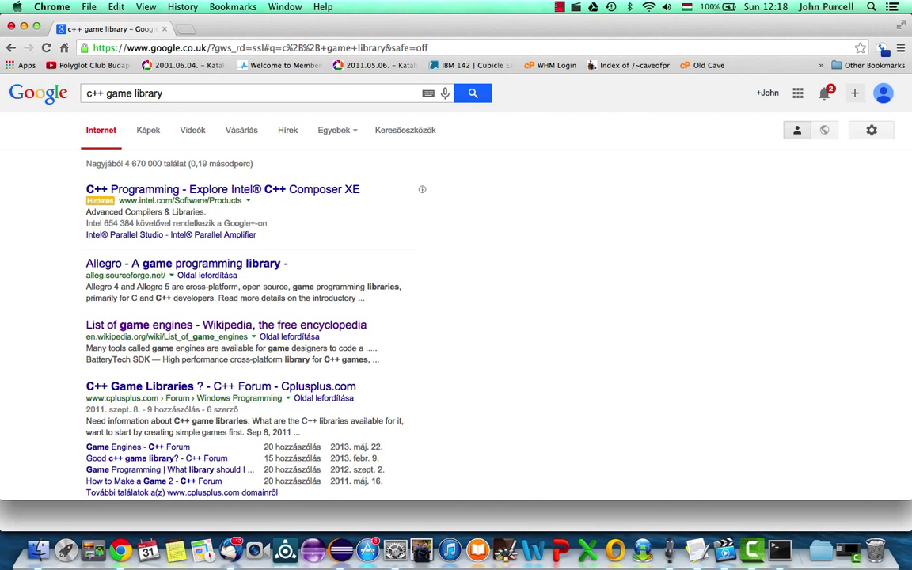
scroll(535, 316, "down", 5)
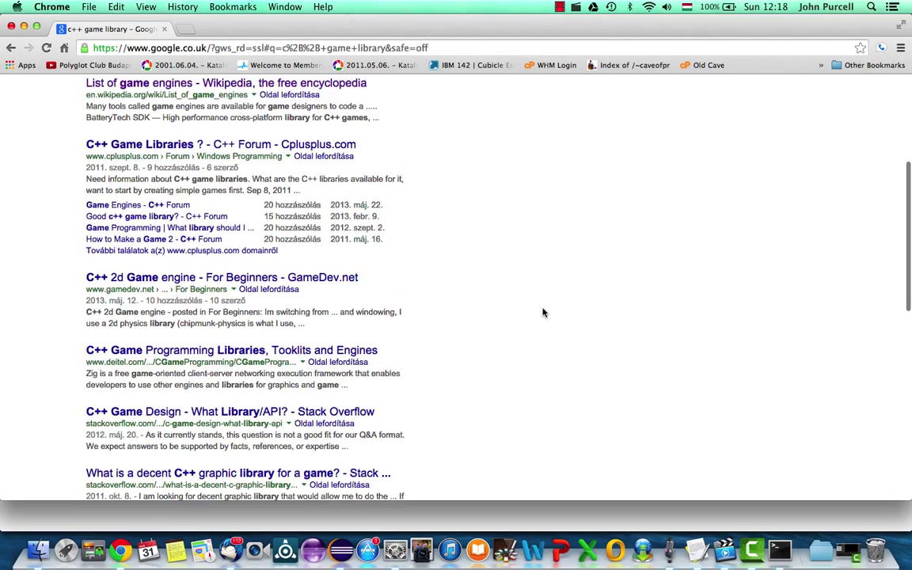
scroll(543, 312, "down", 2)
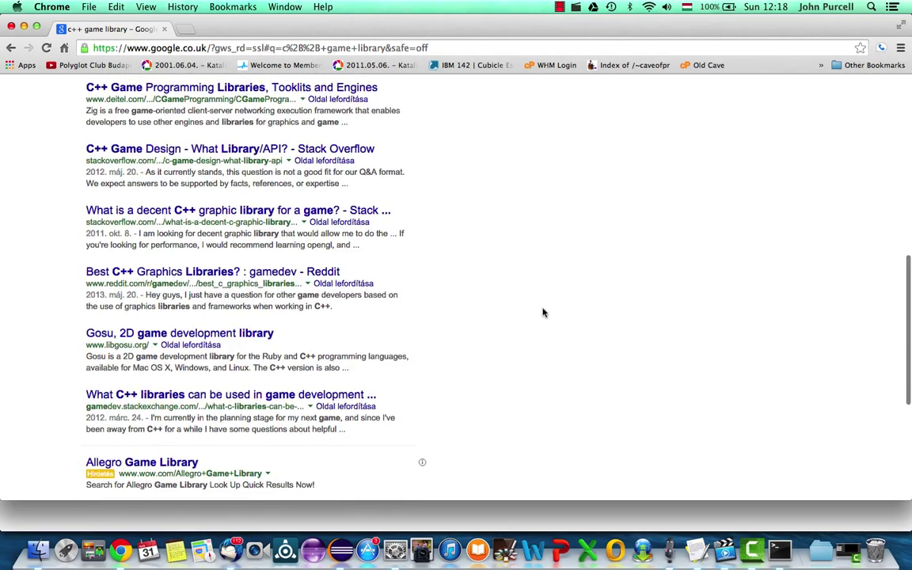
scroll(543, 313, "up", 5)
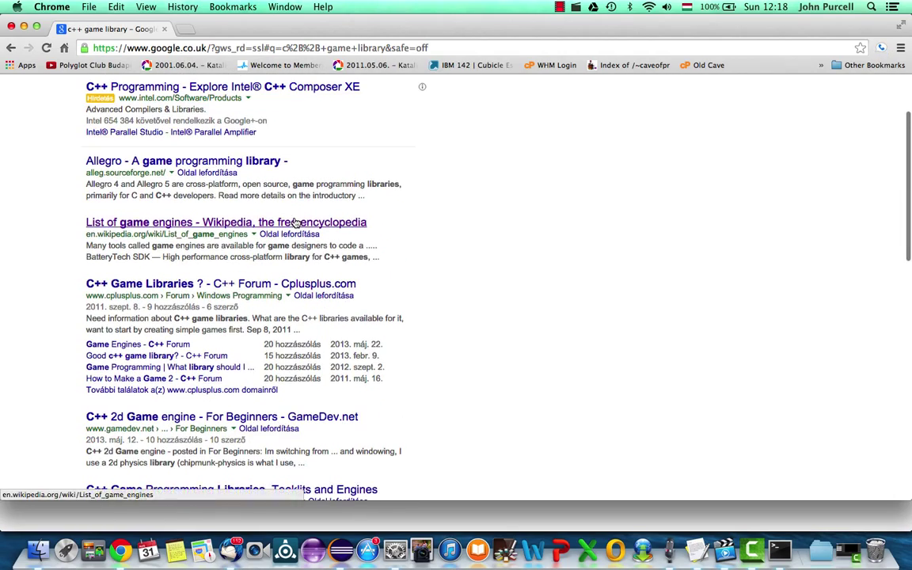
scroll(590, 269, "up", 1)
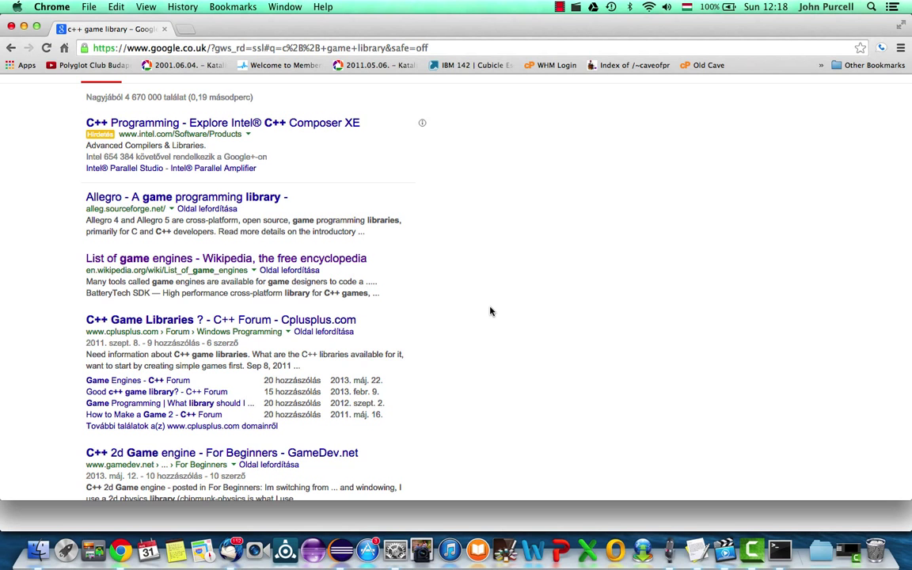
scroll(490, 311, "up", 2)
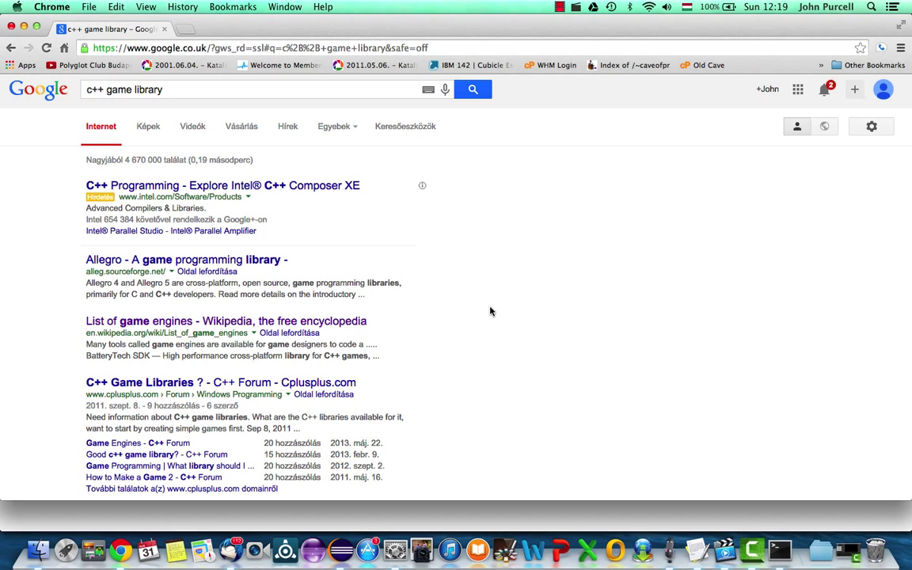
Search Google for "sdl" and open the Simple DirectMedia Layer homepage.
double_click(180, 87)
triple_click(180, 88)
type("sdl")
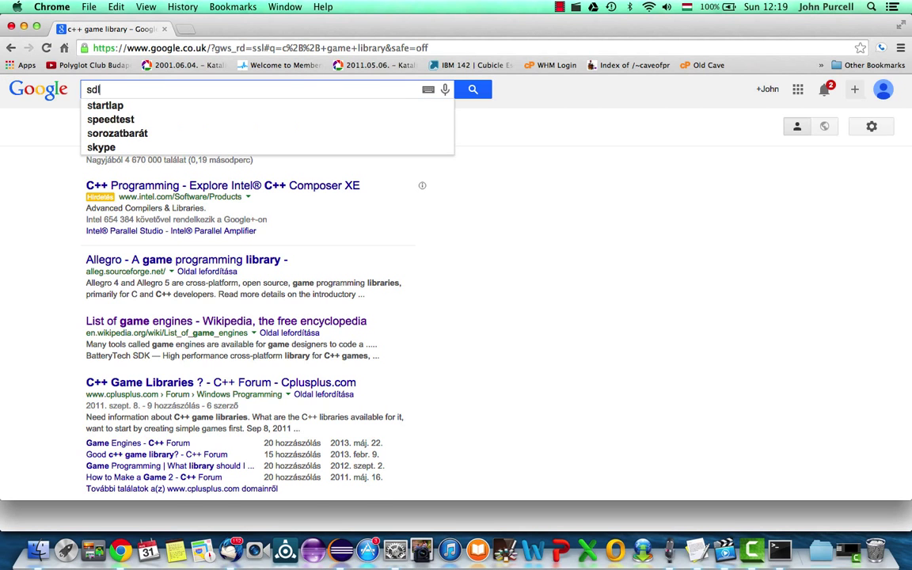
key("Return")
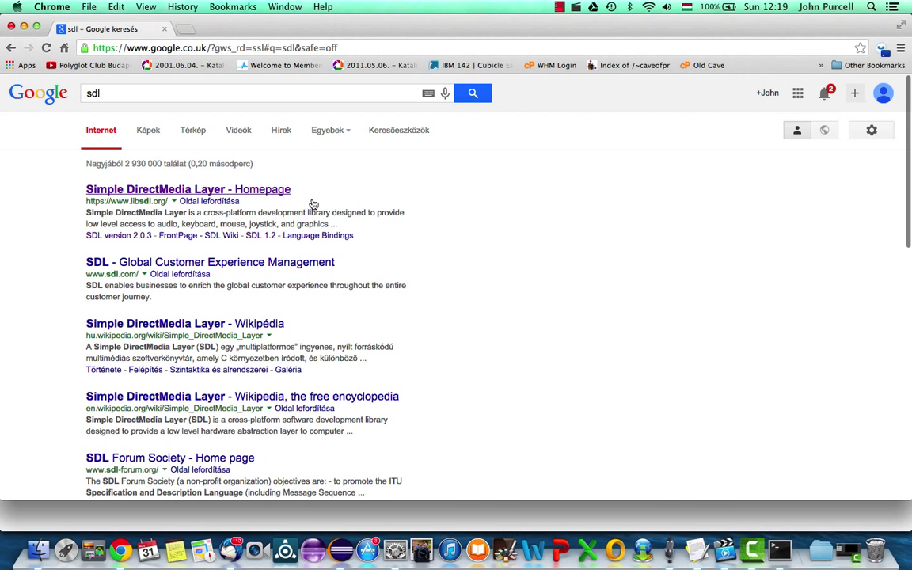
left_click(253, 190)
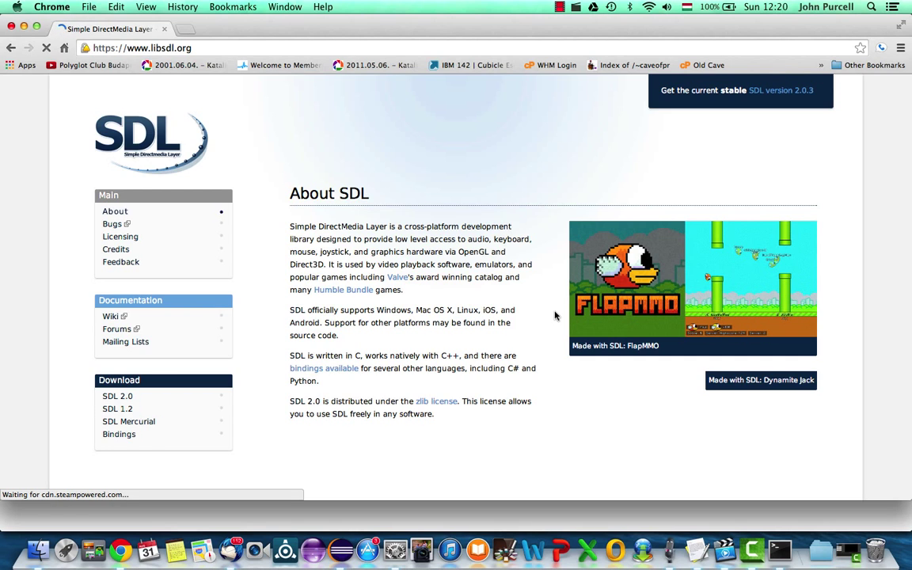
Open the SDL 2.0 download page and examine the runtime binaries and development libraries, highlighting the Linux note.
left_click(118, 397)
scroll(421, 355, "down", 3)
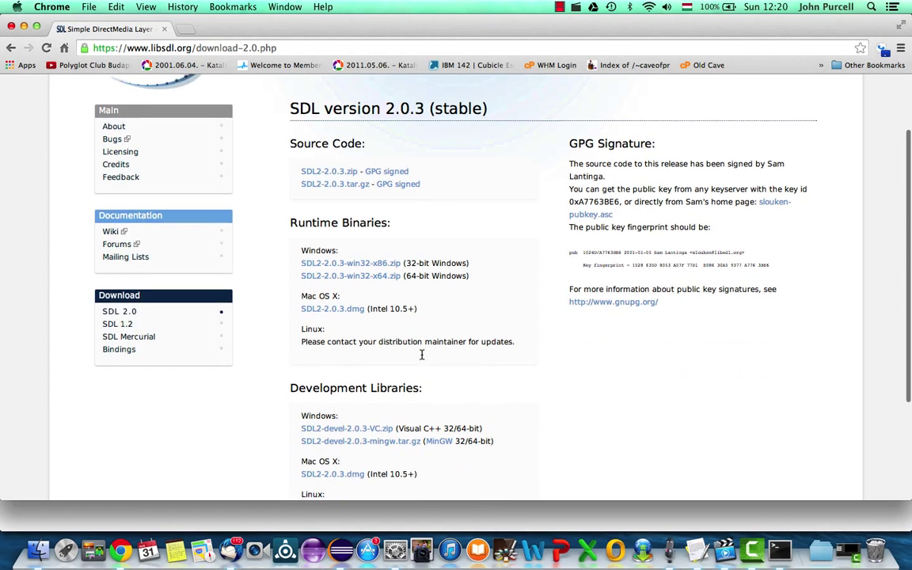
scroll(538, 378, "down", 2)
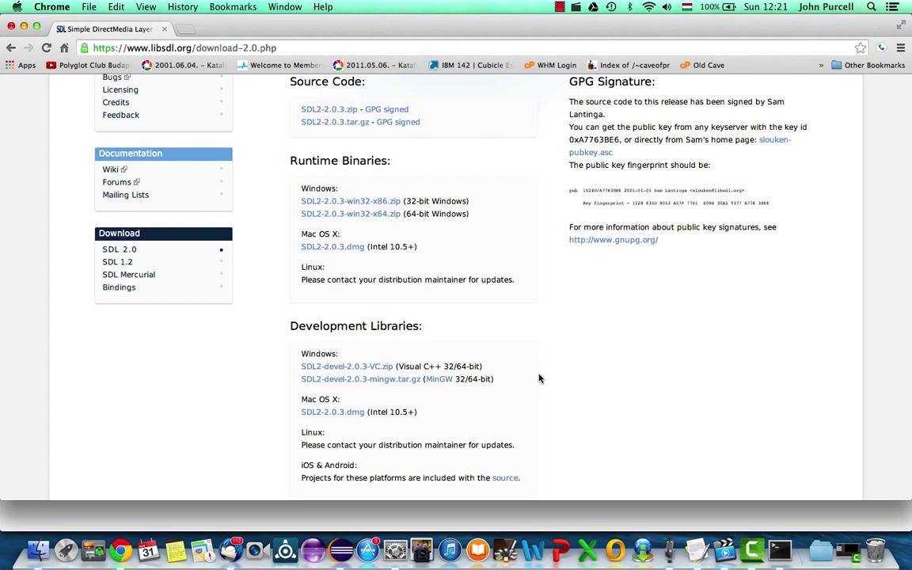
scroll(538, 378, "up", 3)
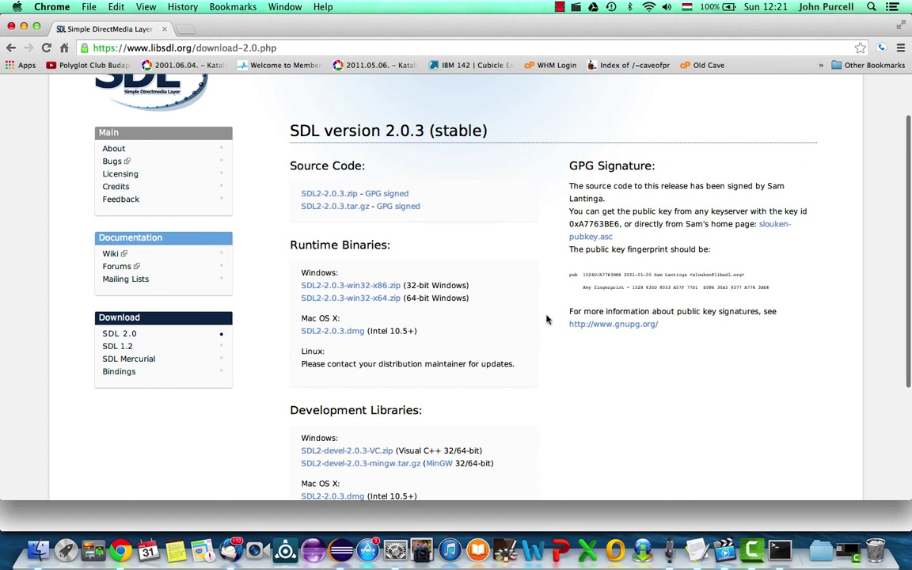
scroll(546, 319, "down", 1)
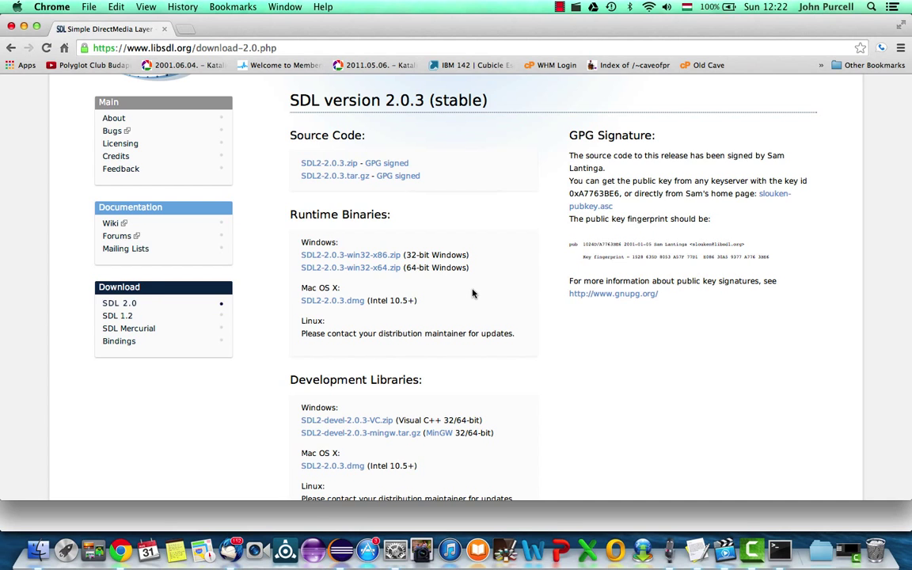
scroll(473, 294, "down", 1)
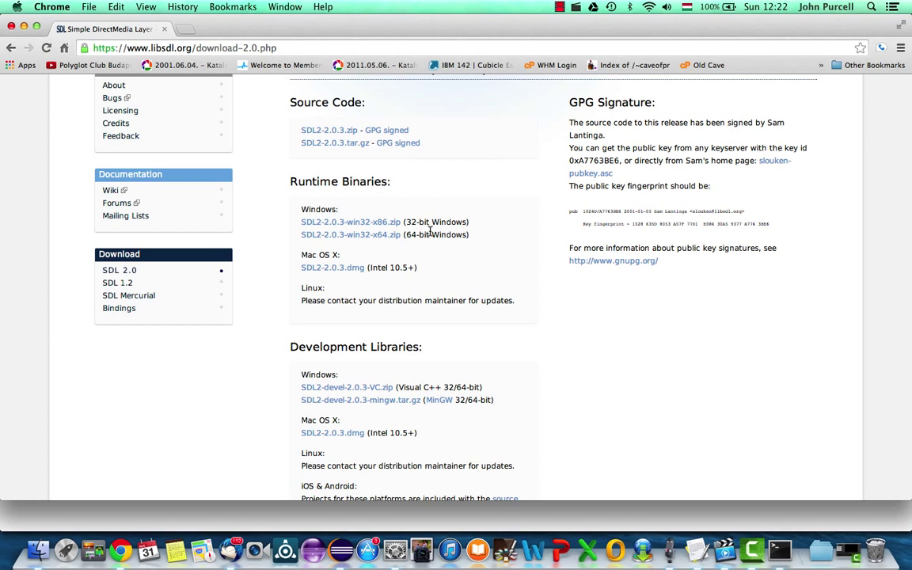
scroll(430, 230, "down", 3)
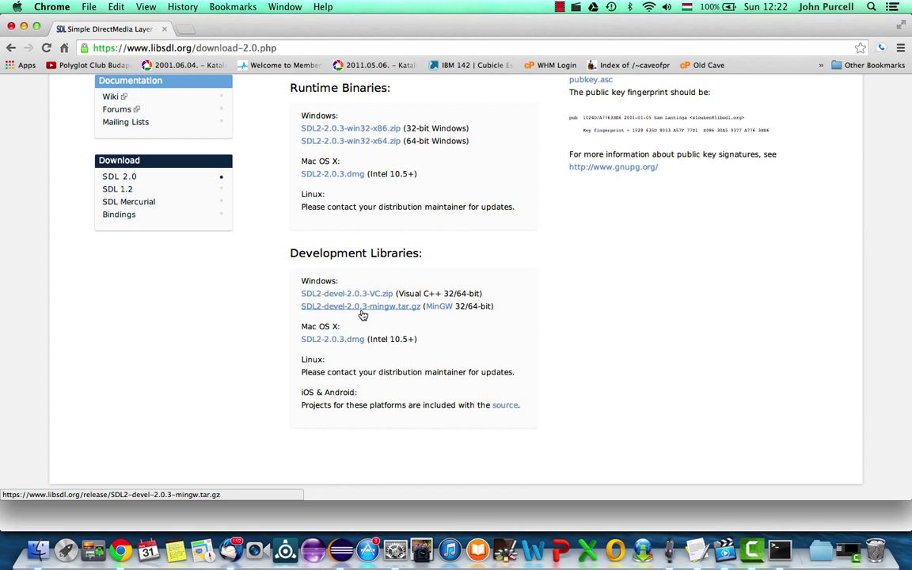
scroll(275, 322, "down", 1)
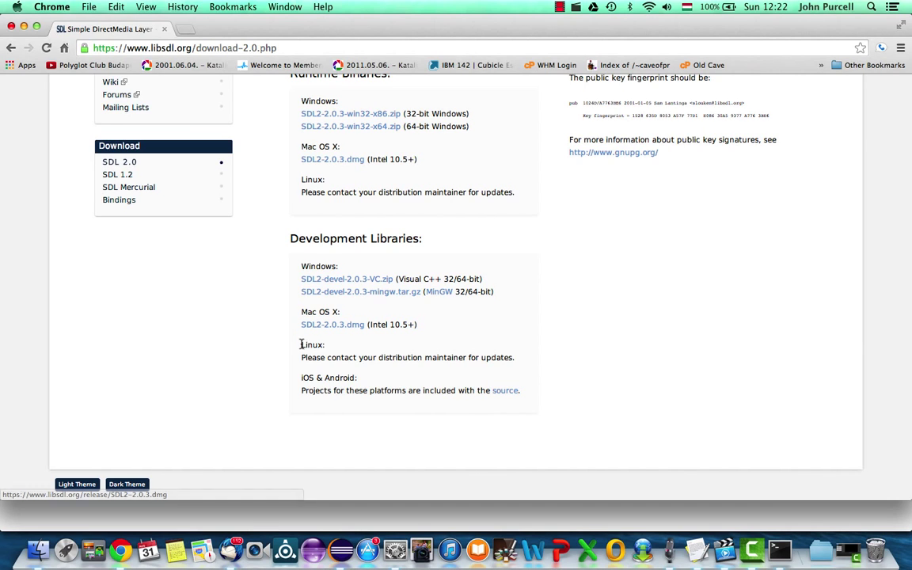
left_click_drag(301, 344, 525, 358)
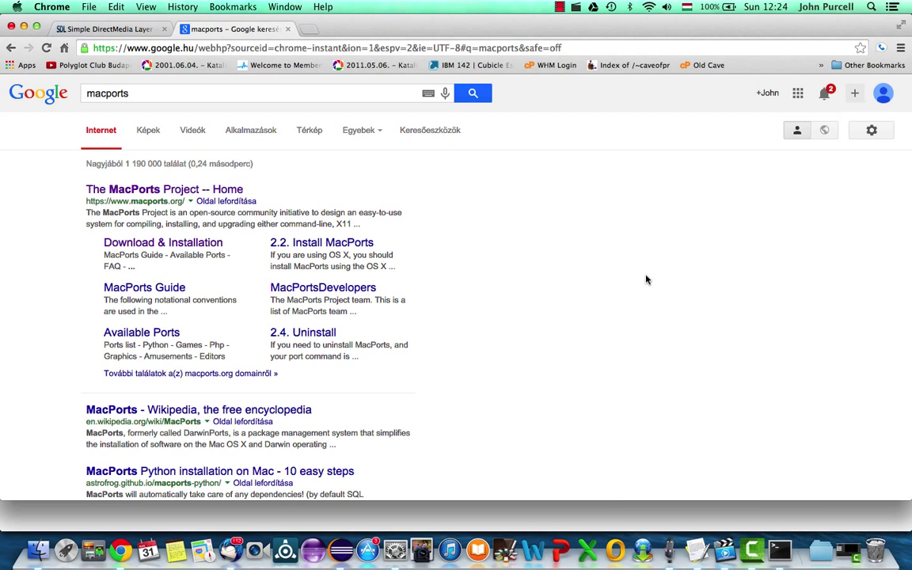
Switch to the TextEdit notes and highlight the library names XYZ.lib, XYZ.dll, libXYZ.a and libXYZ.so one after another, clearing the selection at the end.
left_click(698, 551)
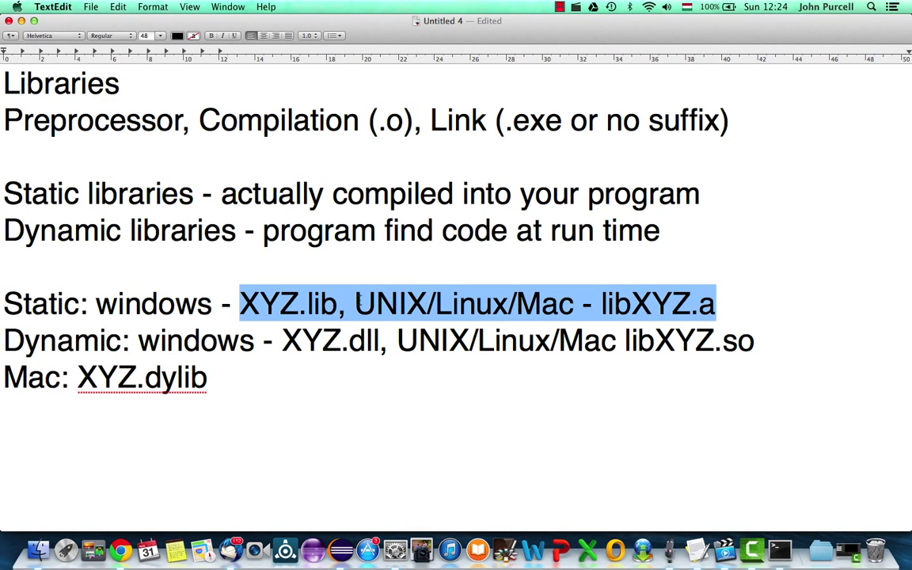
left_click(356, 303)
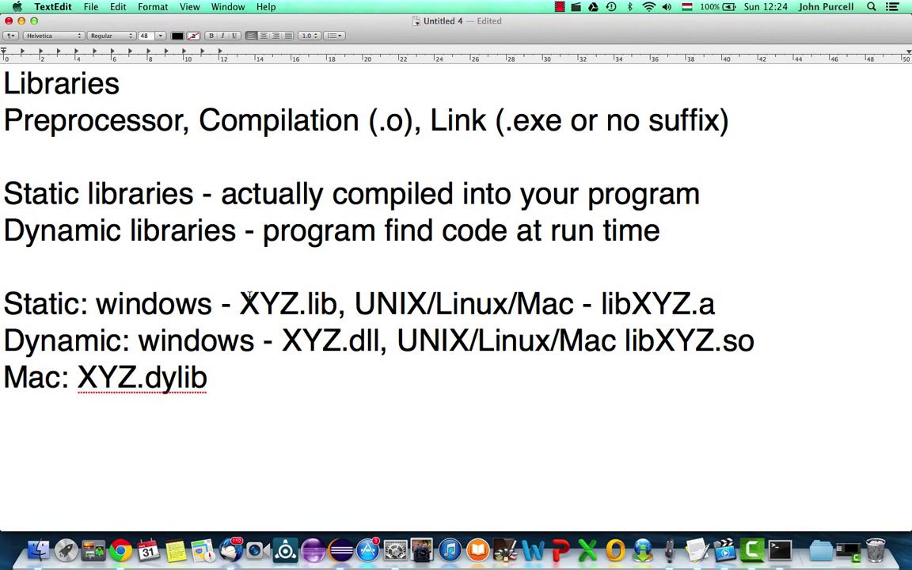
double_click(312, 303)
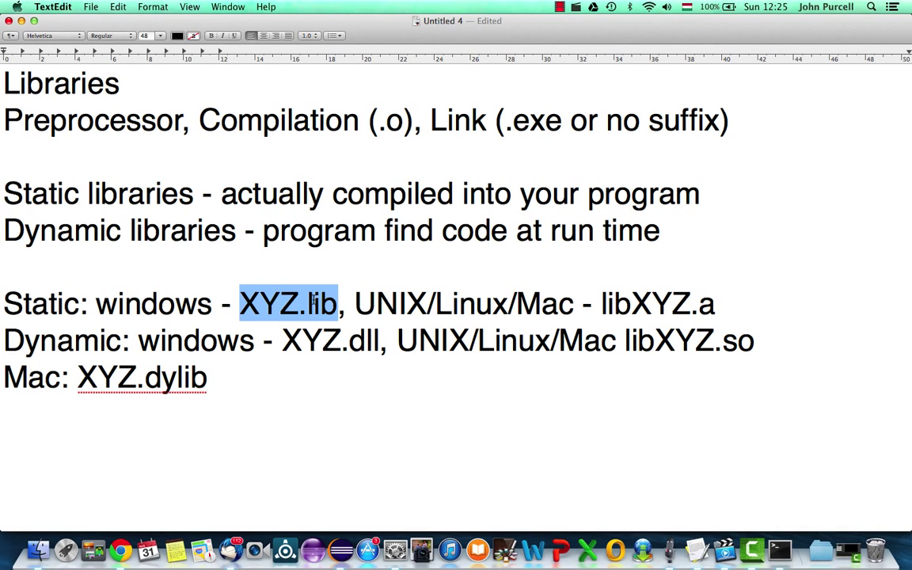
left_click(283, 340)
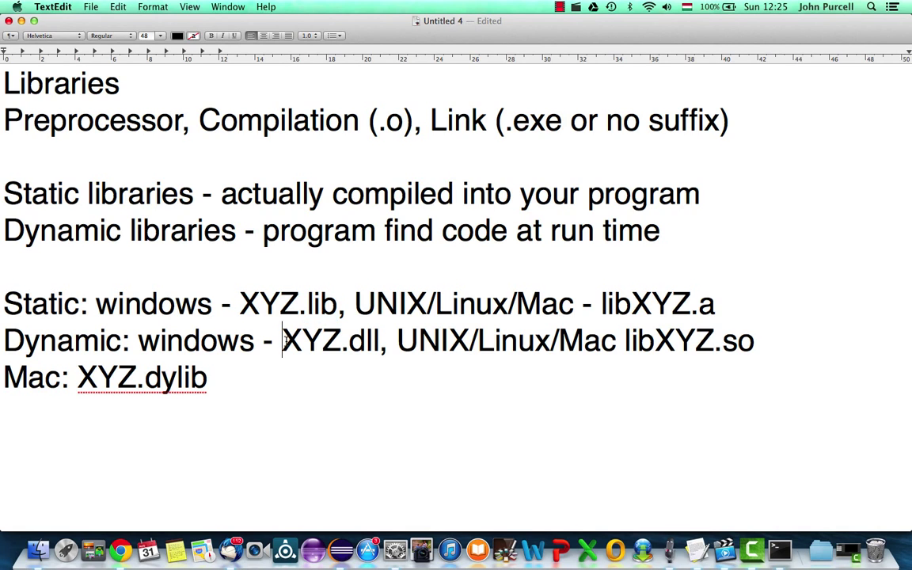
left_click_drag(283, 340, 380, 340)
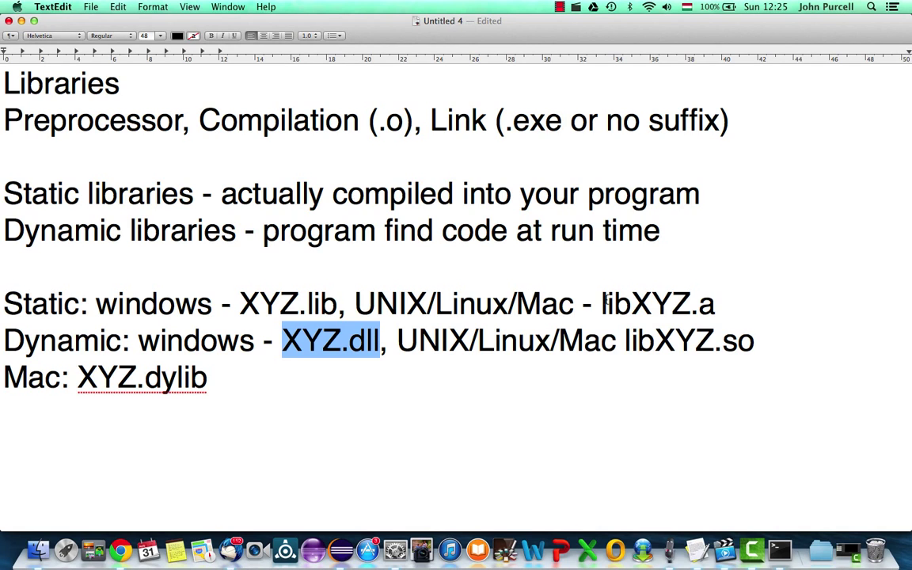
left_click_drag(604, 303, 711, 303)
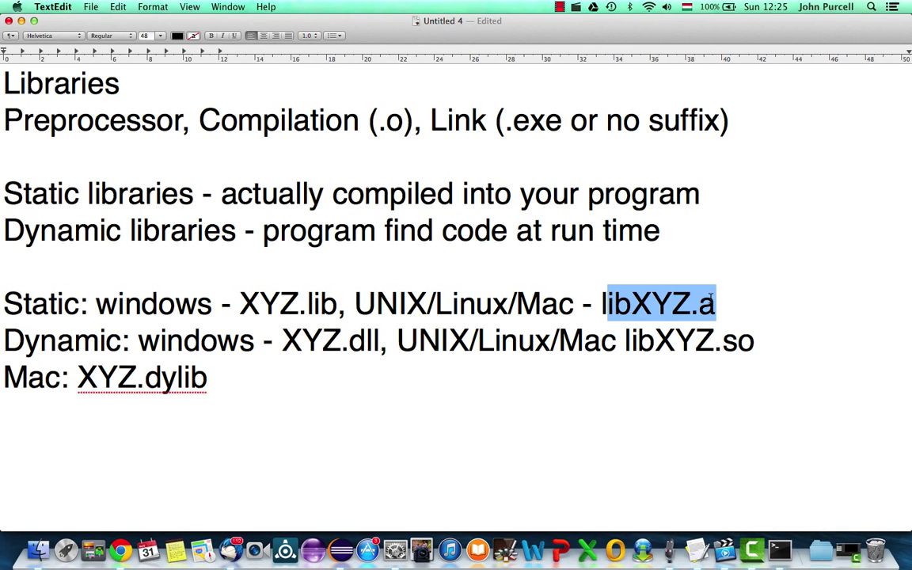
left_click_drag(625, 339, 751, 336)
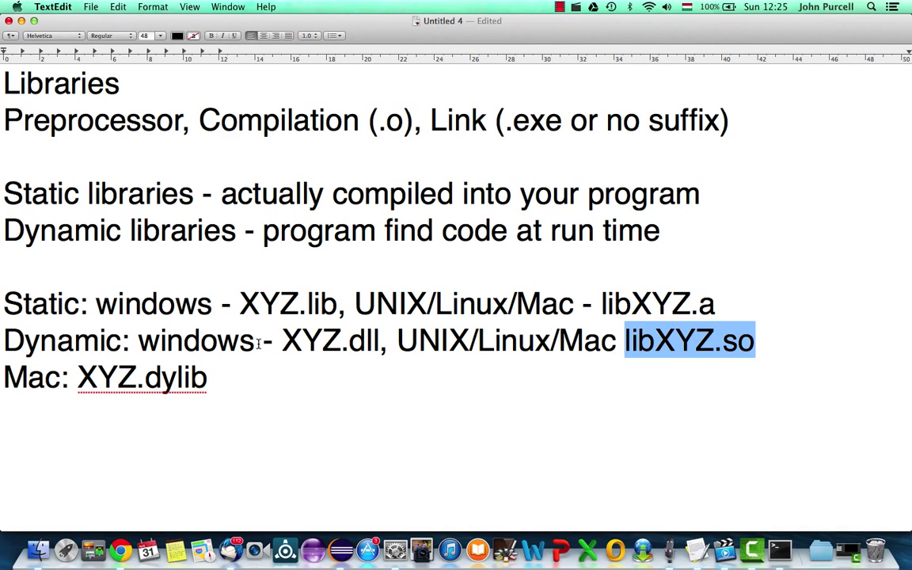
left_click(408, 394)
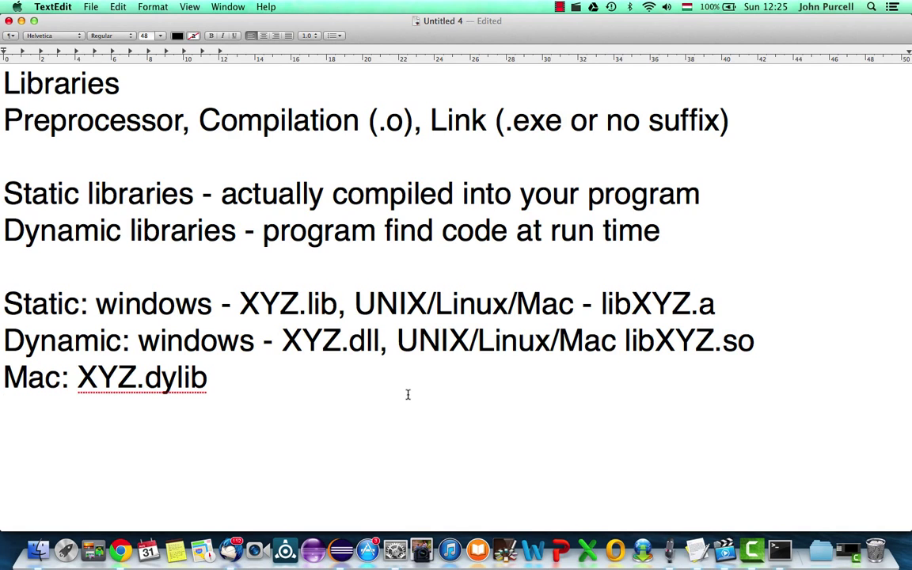
Compare the dynamic library names by highlighting libXYZ.so, the Mac's XYZ.dylib and Windows' XYZ.dll, and place the cursor below the notes.
left_click_drag(626, 341, 760, 342)
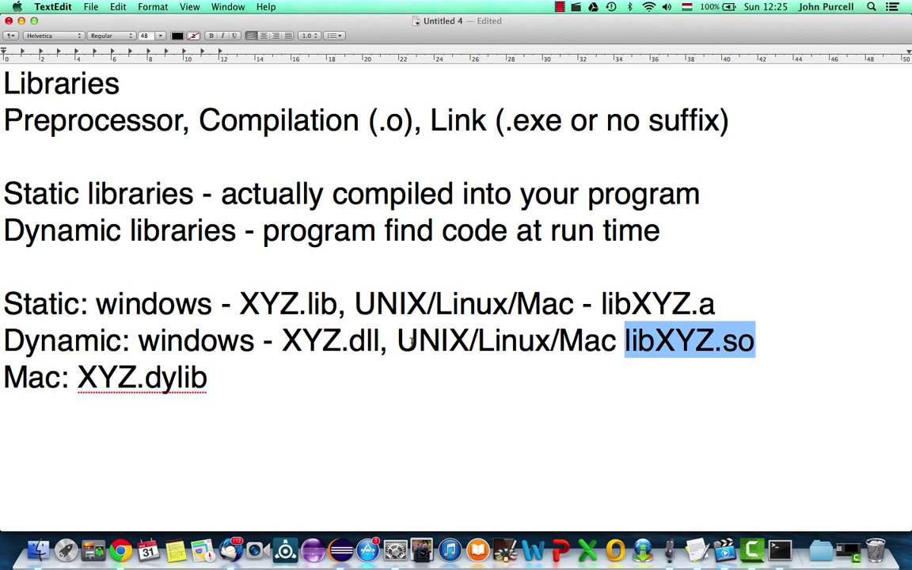
left_click_drag(78, 378, 211, 381)
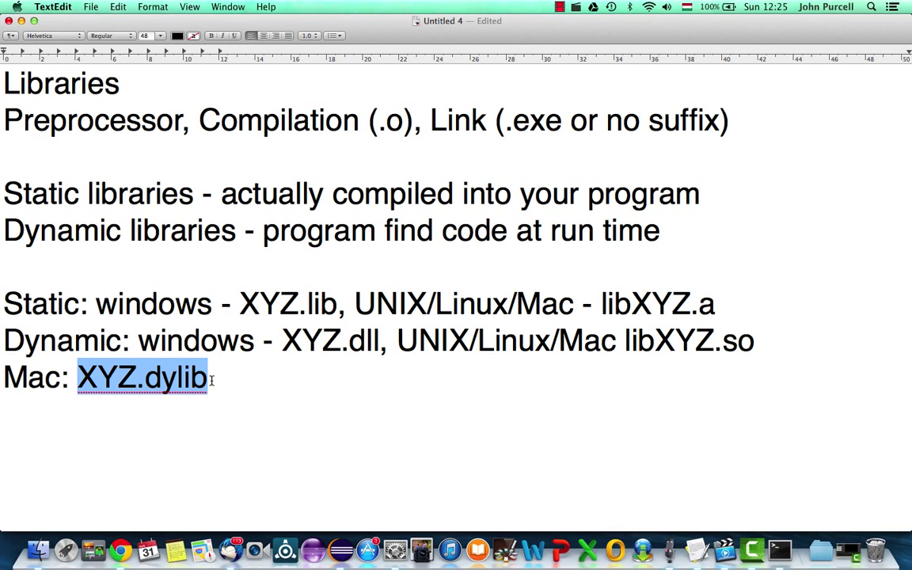
left_click_drag(623, 341, 755, 339)
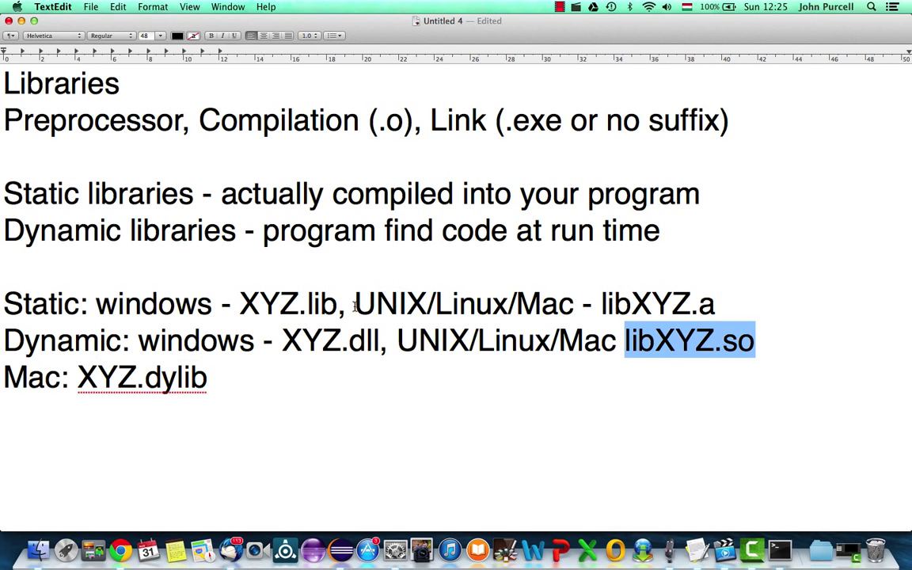
left_click_drag(283, 340, 386, 340)
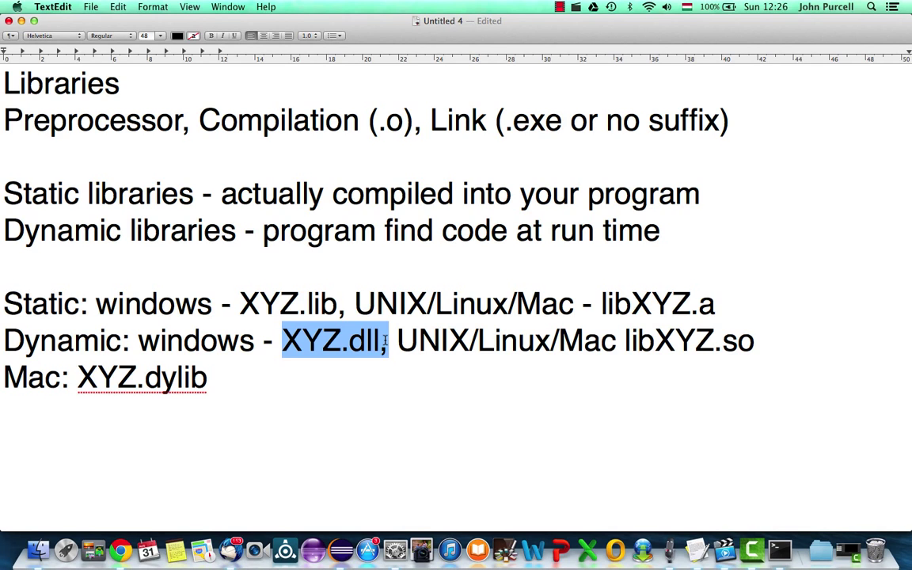
left_click(641, 414)
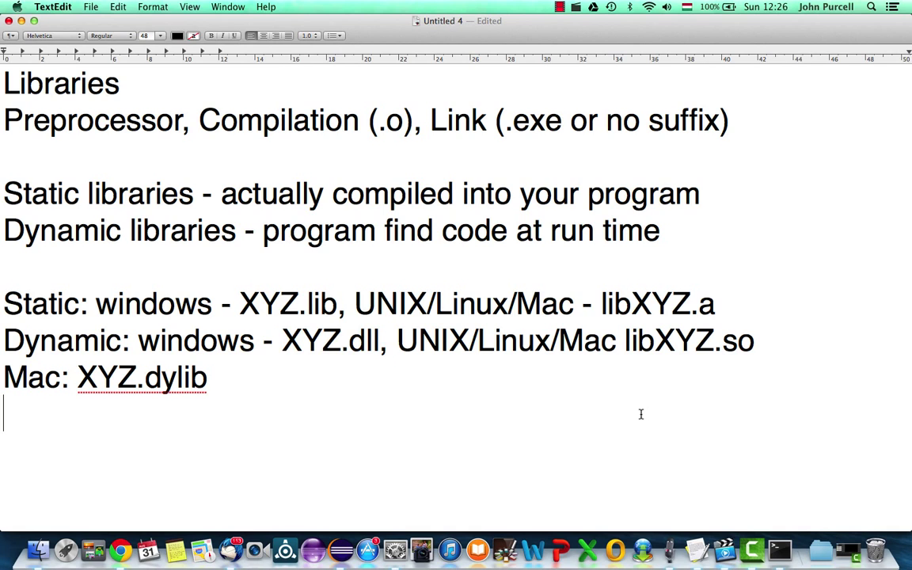
Switch to the Terminal in full screen, list the files in the current src directory and return to the home directory.
left_click(781, 552)
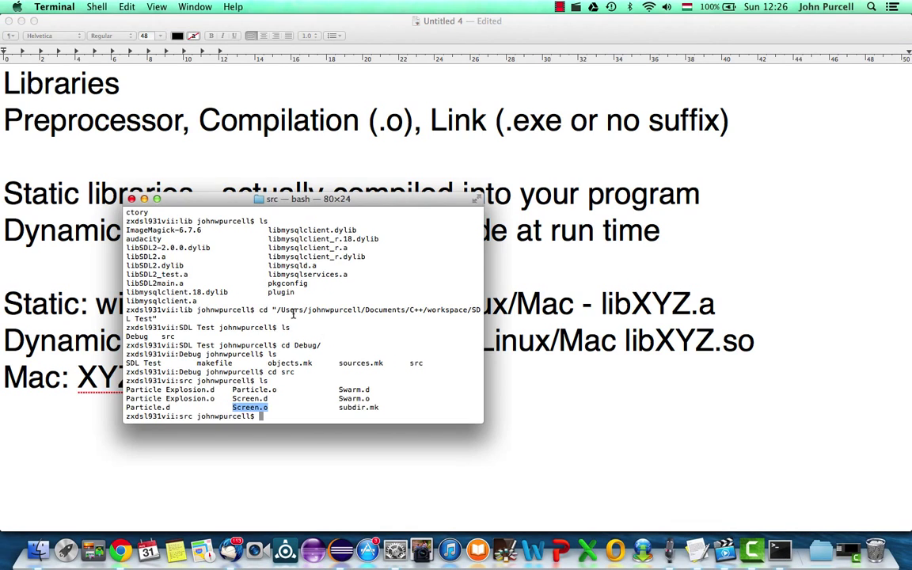
key("Return")
key("Return")
type("ls")
key("Return")
type("cd")
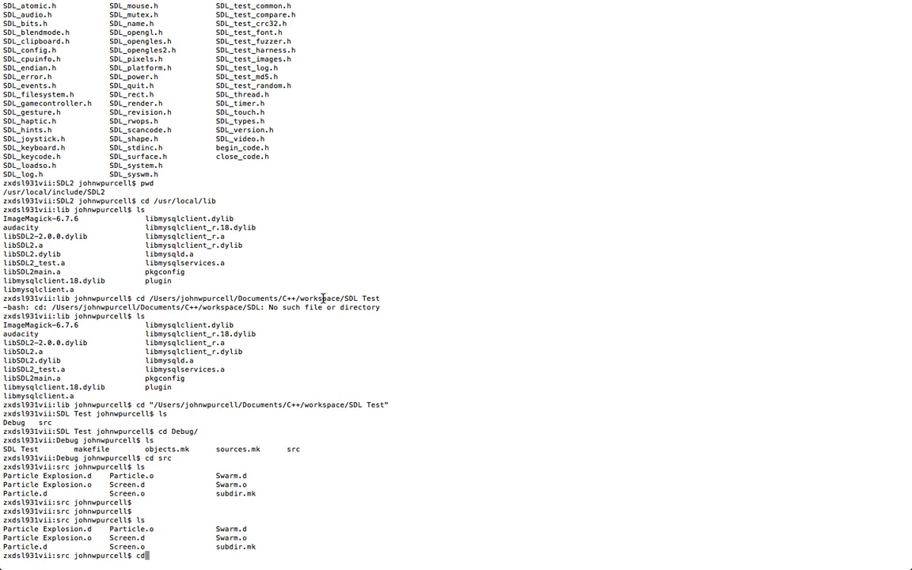
key("Return")
Change to the /usr/local/include directory and list its contents.
type("cd ")
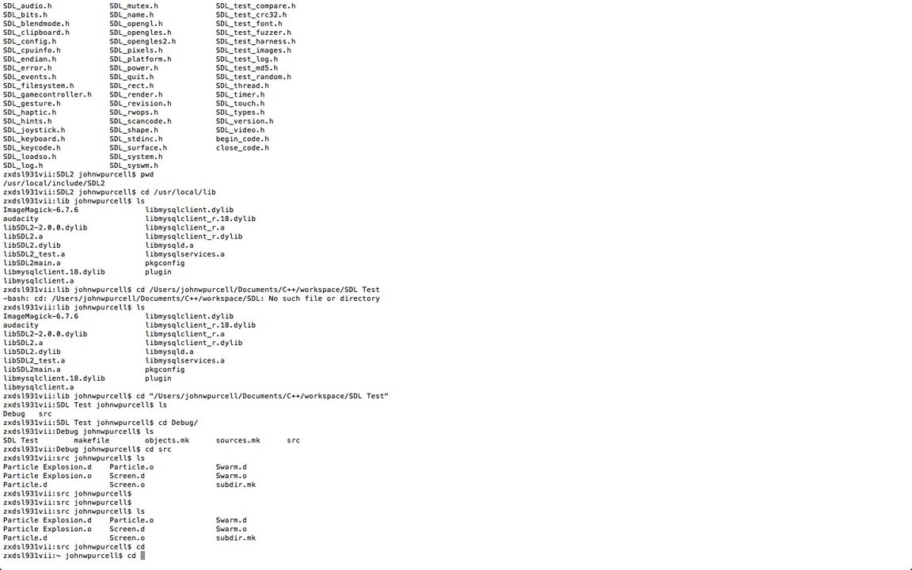
type("/usr/")
scroll(439, 153, "up", 10)
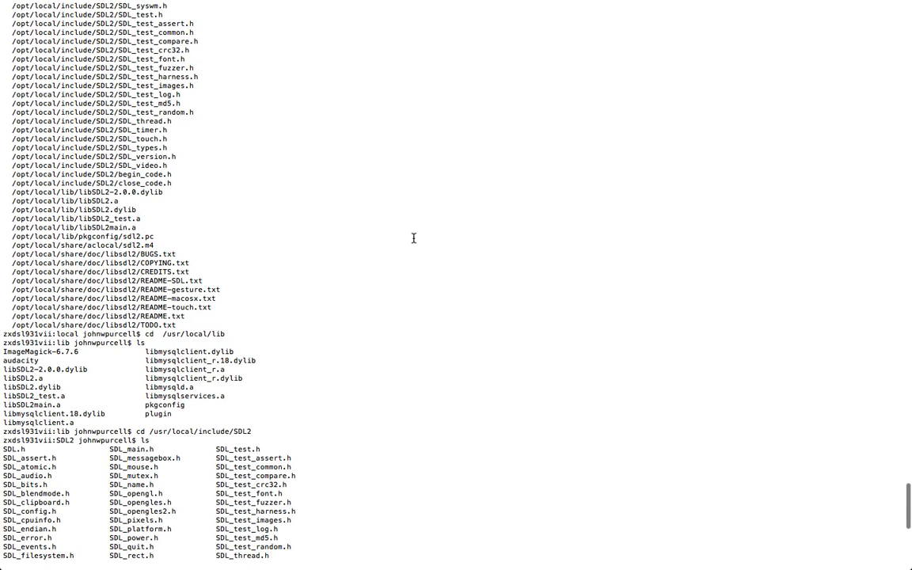
scroll(413, 238, "down", 10)
type("local/incl")
key("Tab")
key("Return")
type("ls")
key("Return")
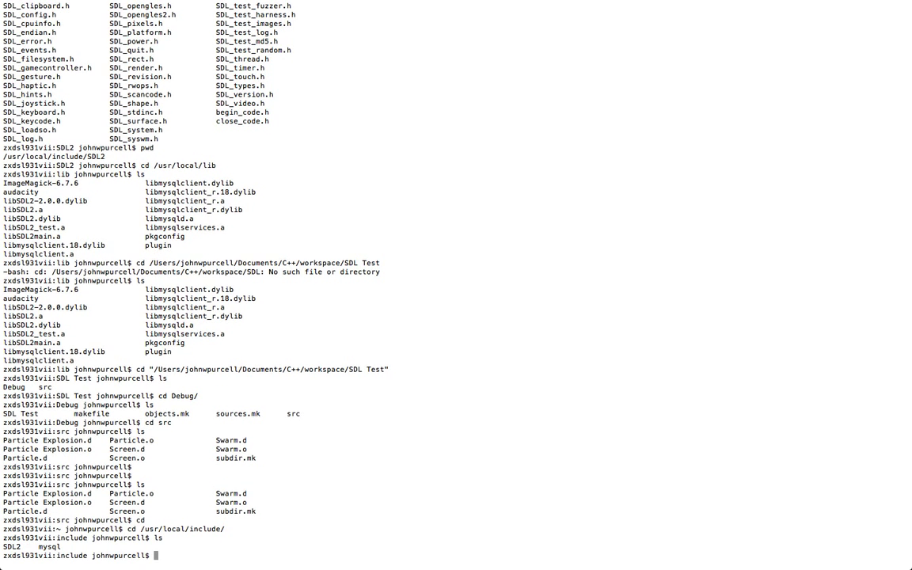
Enter the SDL2 include directory and list its header files.
type("cd SDL2")
key("Return")
type("ls")
key("Return")
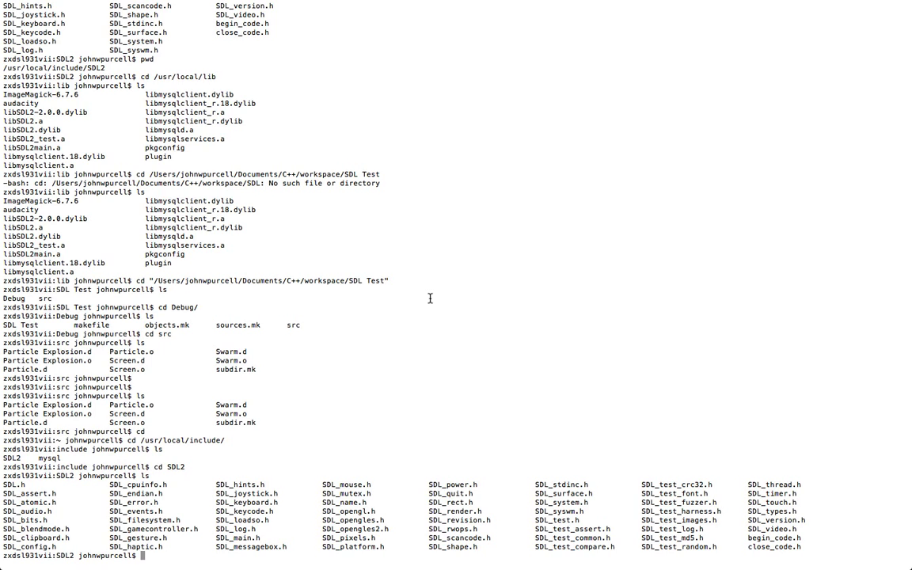
Change to /usr/local/lib, list the library files and highlight libSDL2.dylib, clearing the selection at the end.
type("cd /usr/local/lib/")
key("Return")
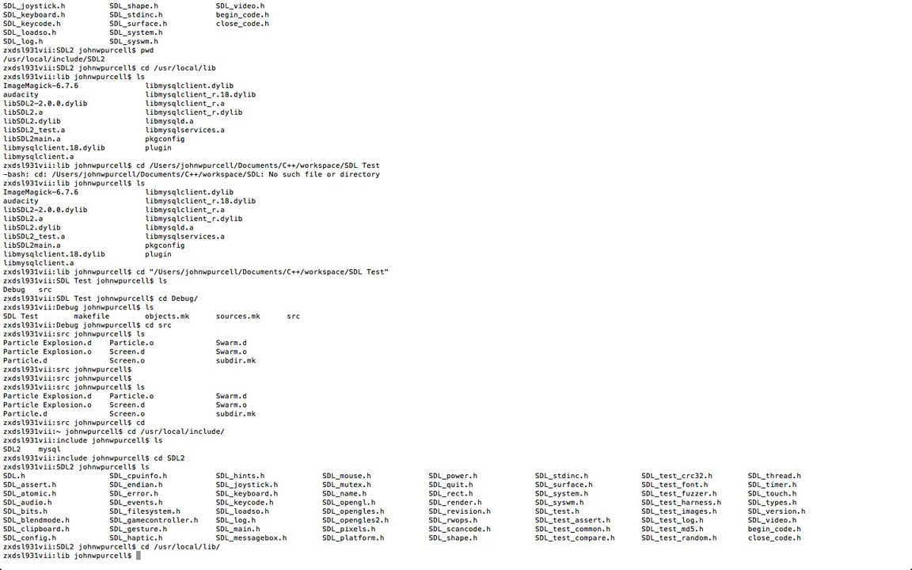
type("ls")
key("Return")
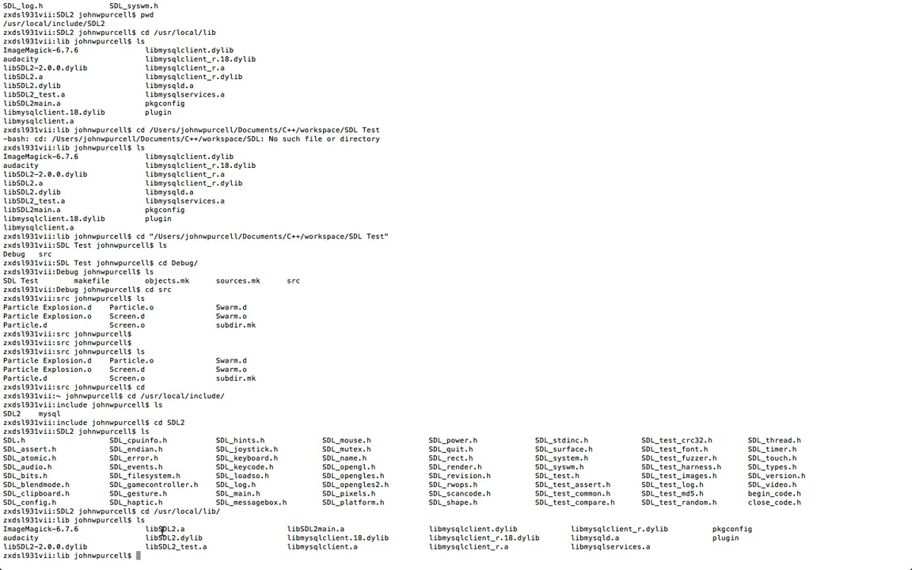
left_click_drag(145, 538, 183, 538)
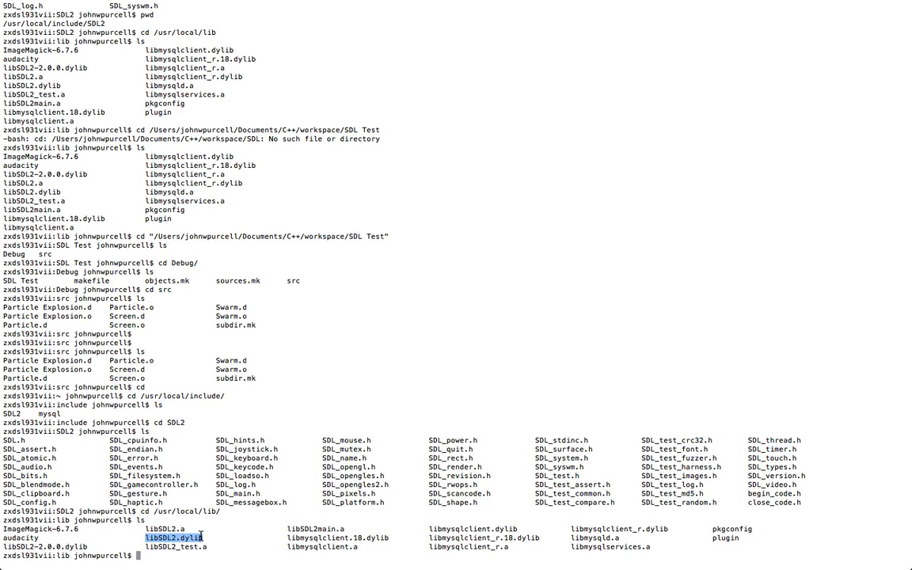
left_click(200, 536)
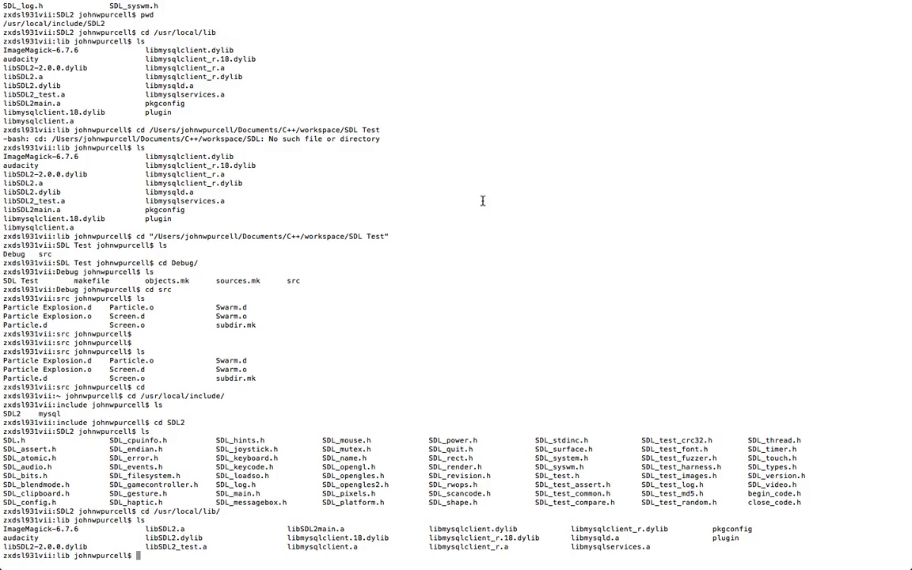
Leave the full-screen terminal, switch to Finder, extract SDL2-devel-2.0.3-mingw.tar.gz and move the Finder window over the notes.
left_click(902, 6)
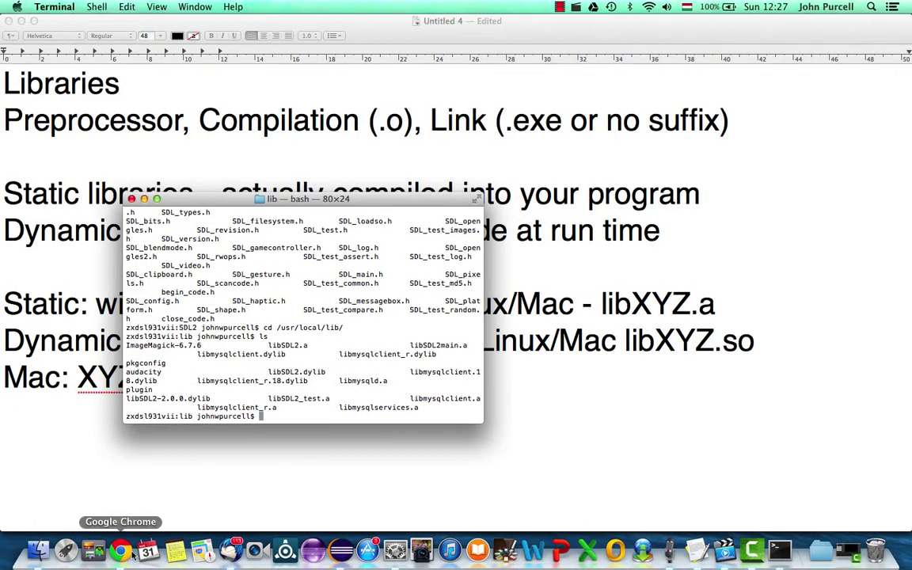
left_click(41, 552)
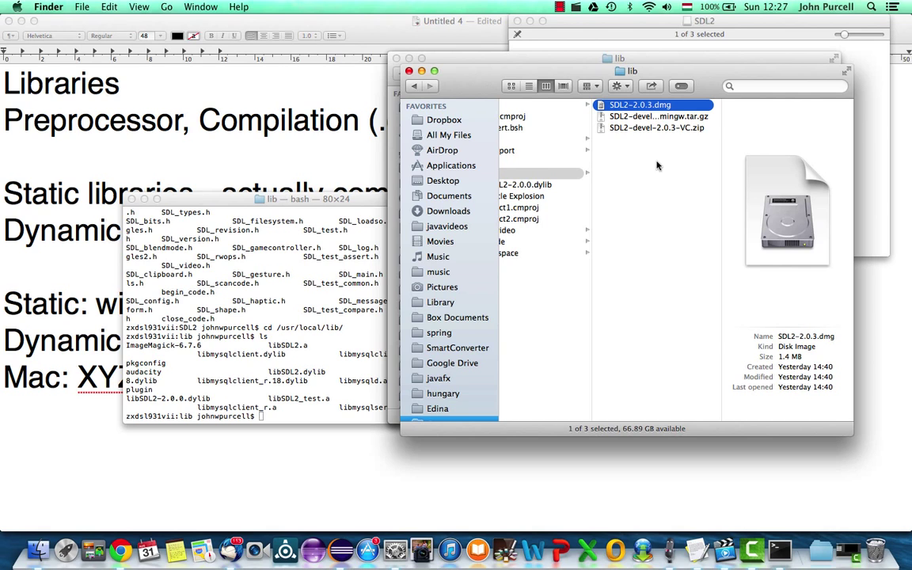
left_click(645, 117)
double_click(645, 117)
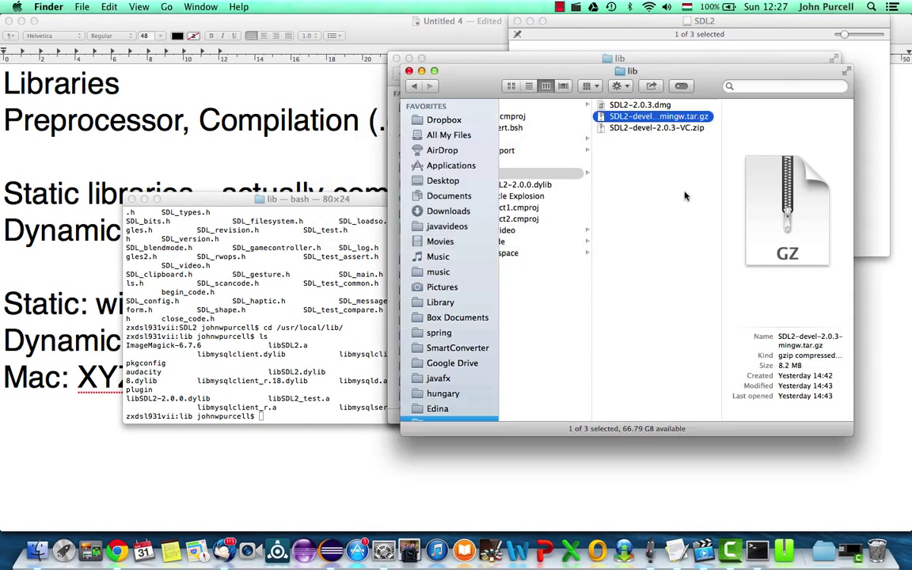
left_click_drag(666, 67, 394, 89)
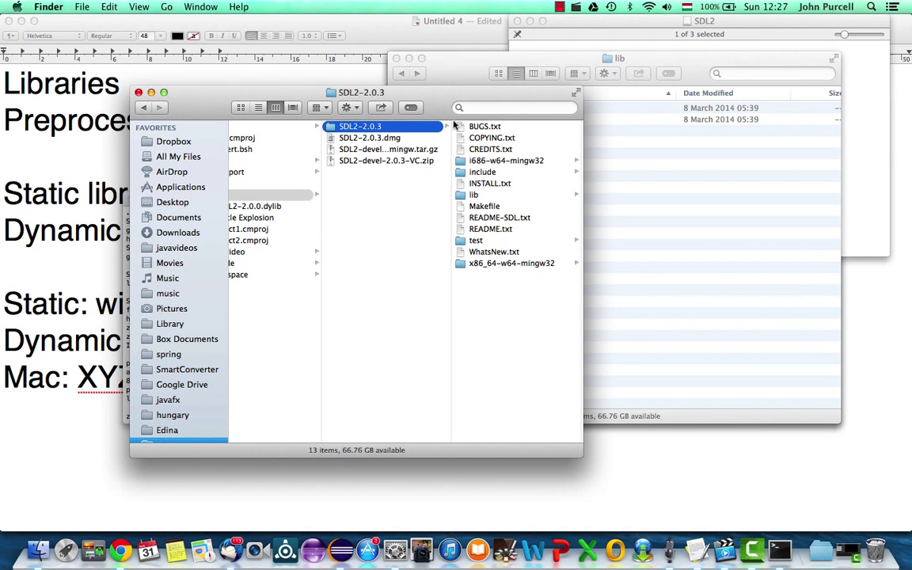
Examine the extracted SDL2-2.0.3 package's include folder and the x86 and x64 folders inside lib.
left_click(478, 173)
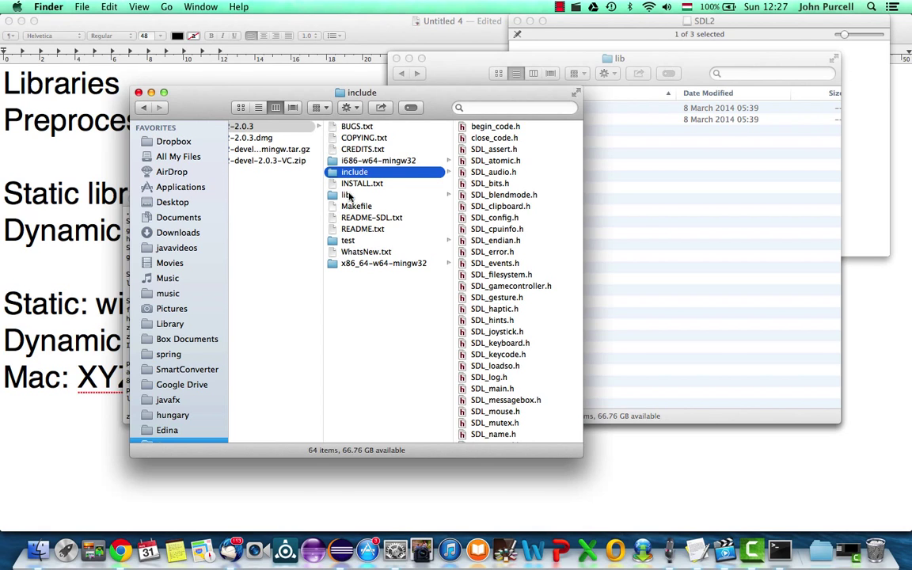
key("Down")
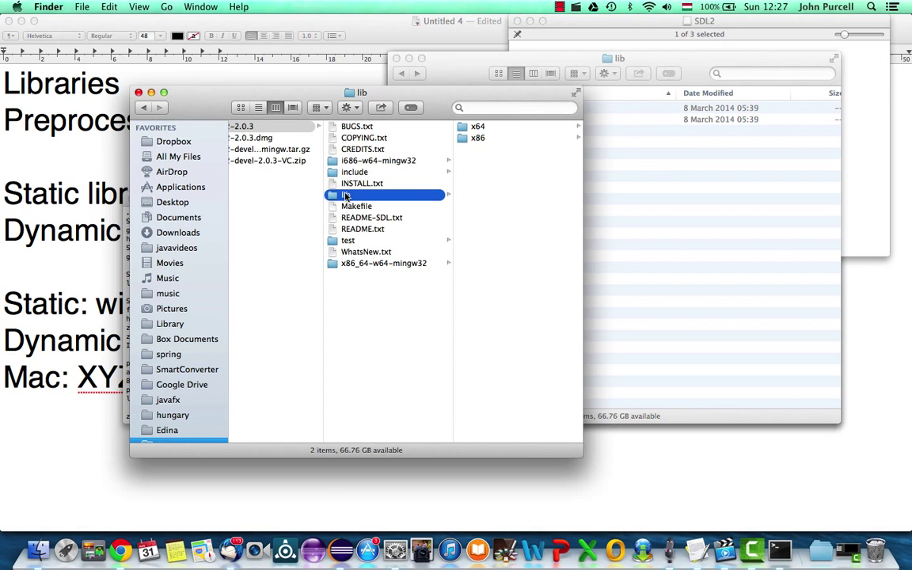
left_click(476, 139)
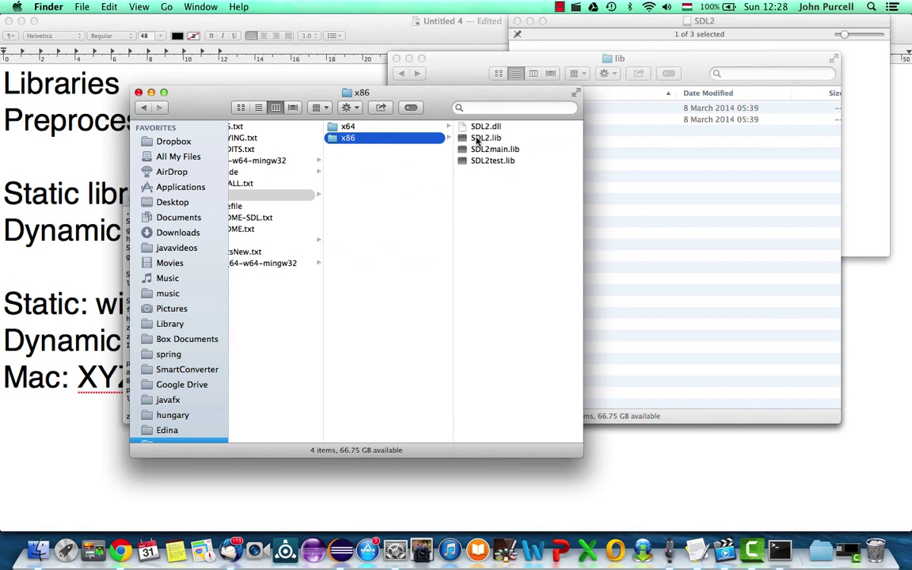
left_click(349, 127)
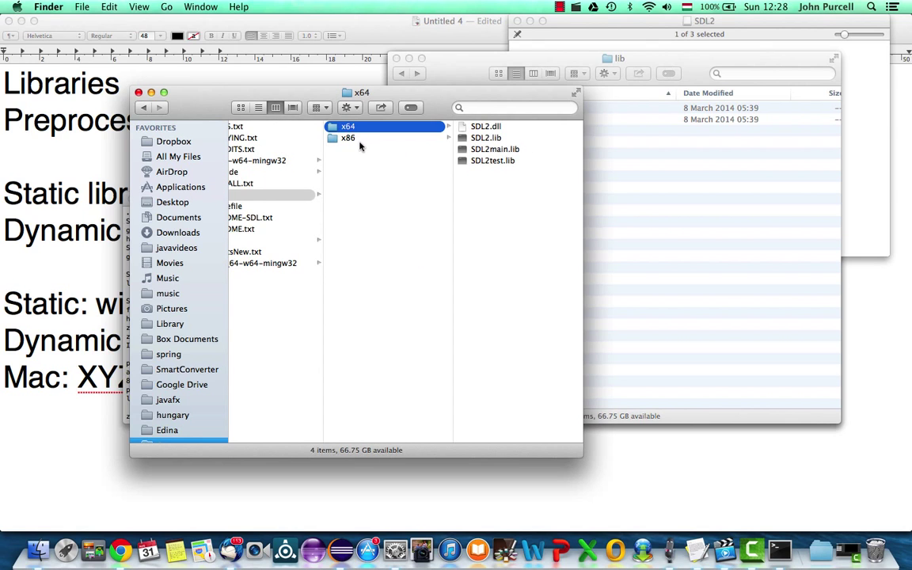
Inspect SDL2.dll and SDL2.lib in the x64 folder, and go back to the package's include folder.
left_click(485, 128)
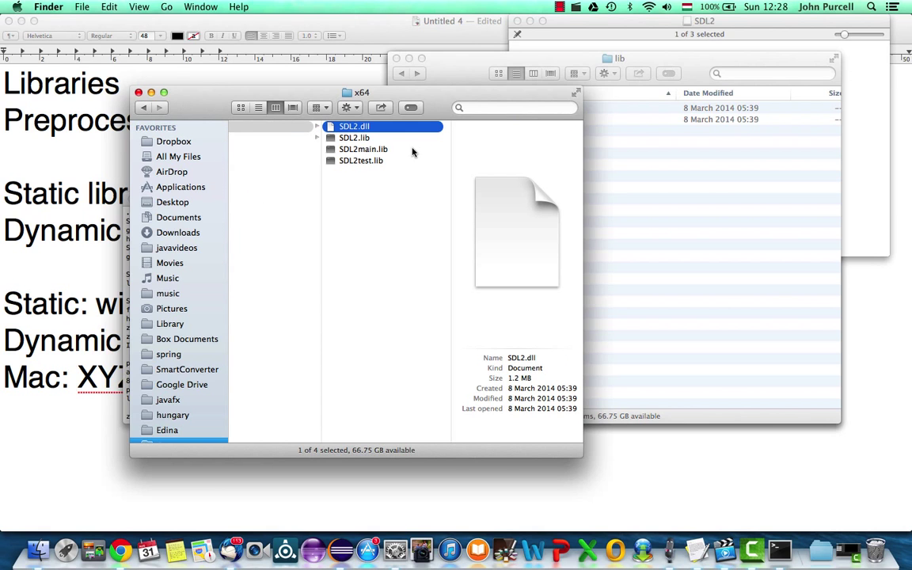
left_click(358, 139)
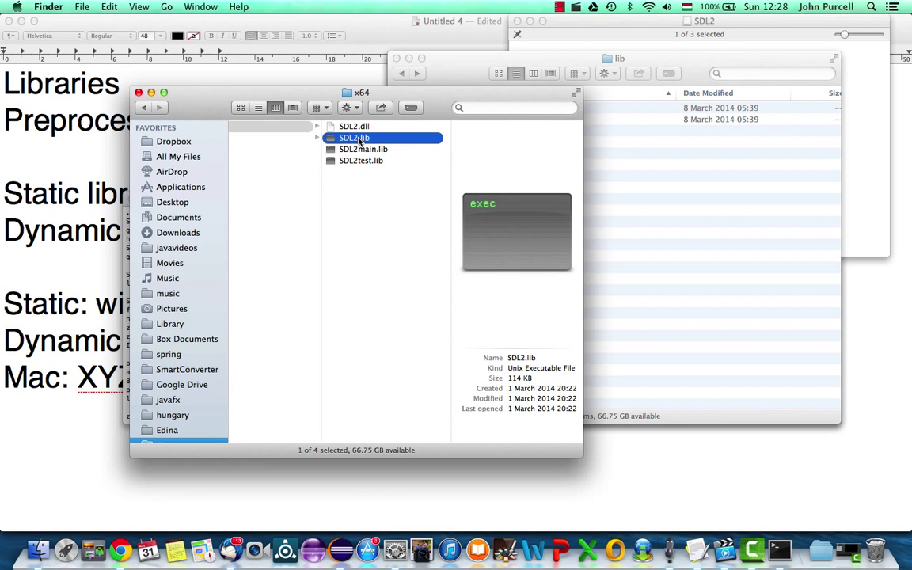
scroll(362, 209, "left", 5)
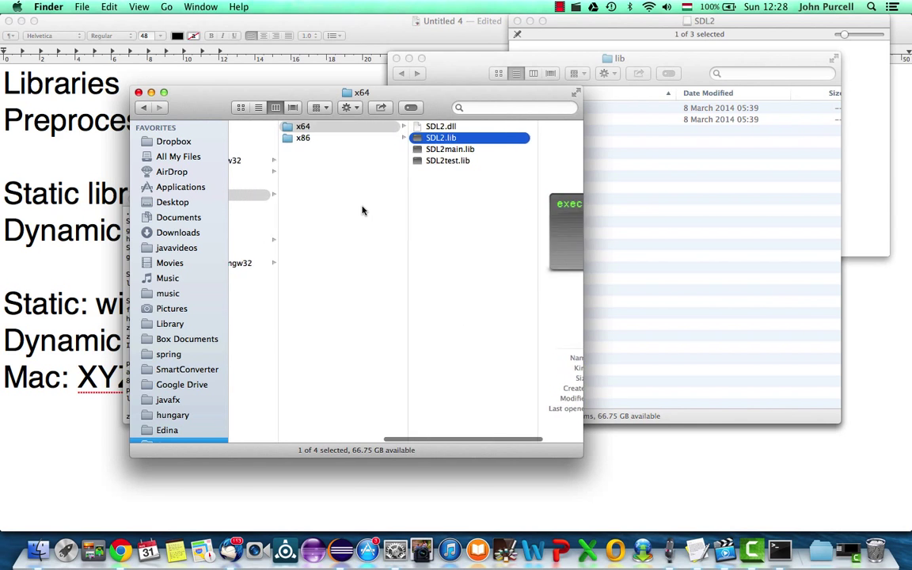
scroll(363, 210, "left", 3)
left_click(254, 172)
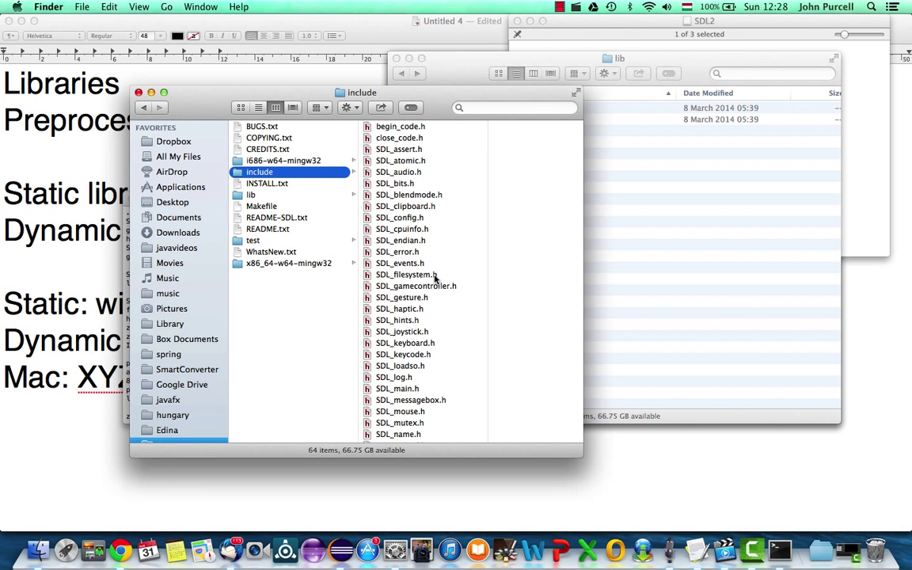
Switch to Chrome, search Google for "compile sdl linux" and look through the results.
left_click(120, 550)
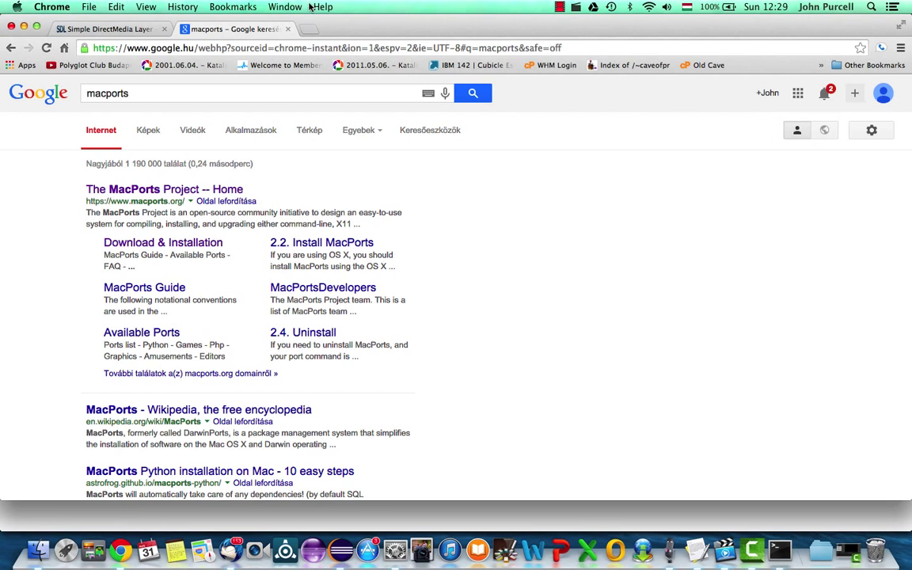
left_click_drag(210, 88, 2, 79)
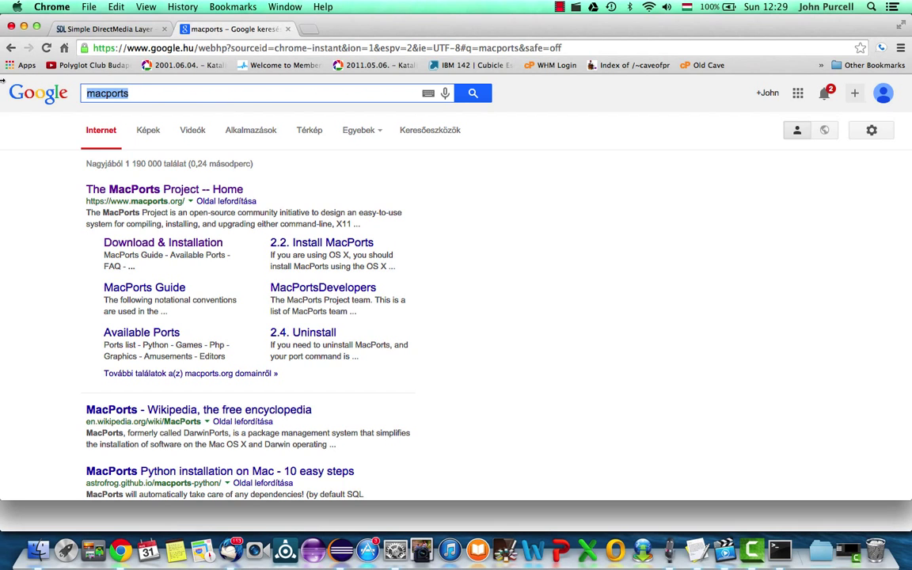
type("comple")
key("BackSpace")
key("BackSpace")
type("ile sdl linux")
key("Return")
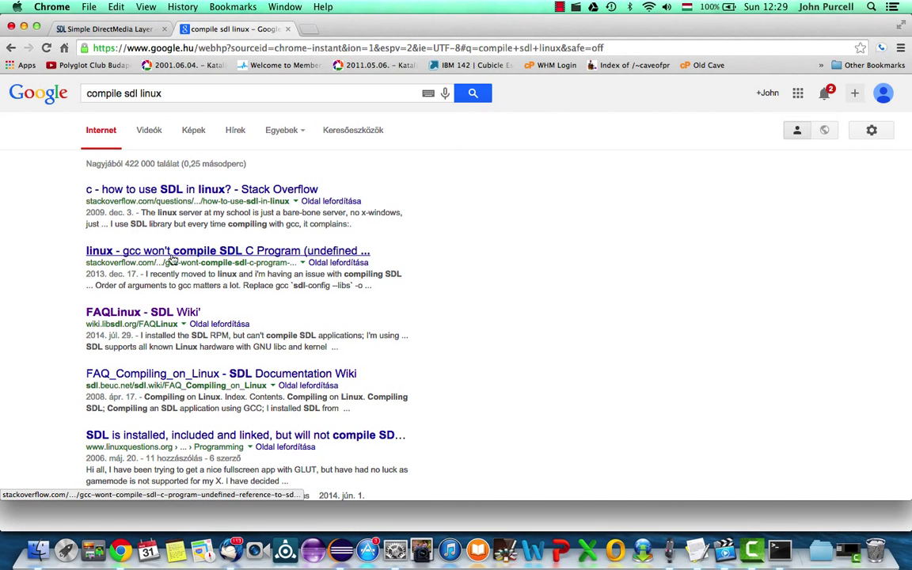
scroll(486, 255, "down", 4)
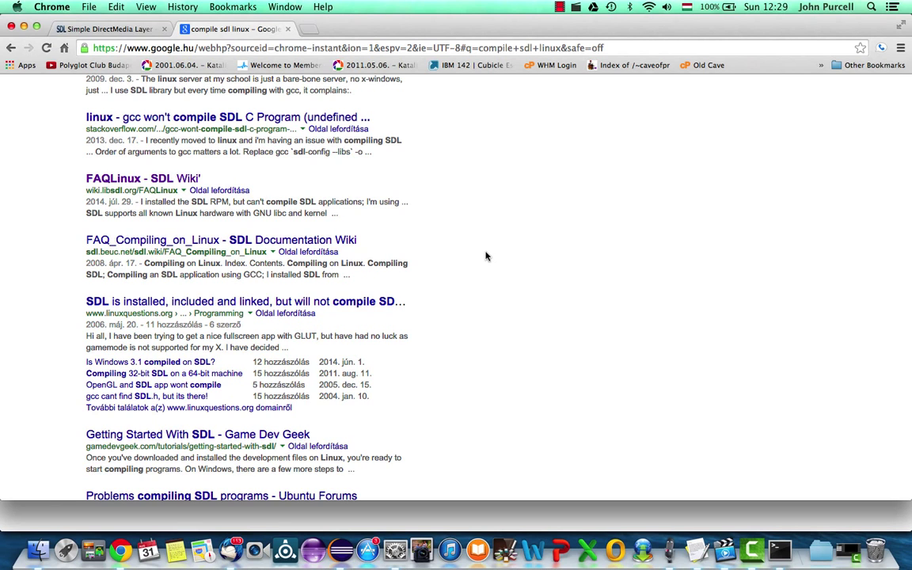
scroll(486, 256, "down", 3)
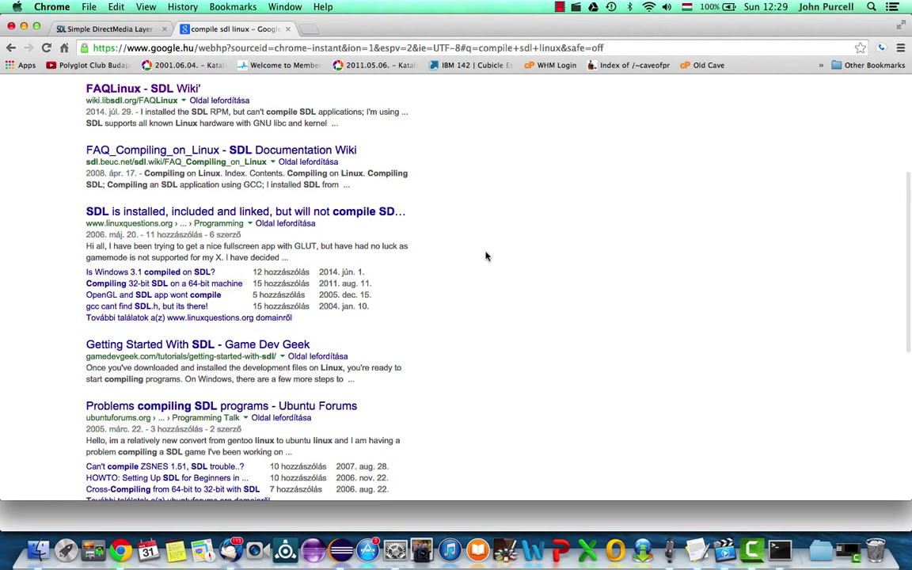